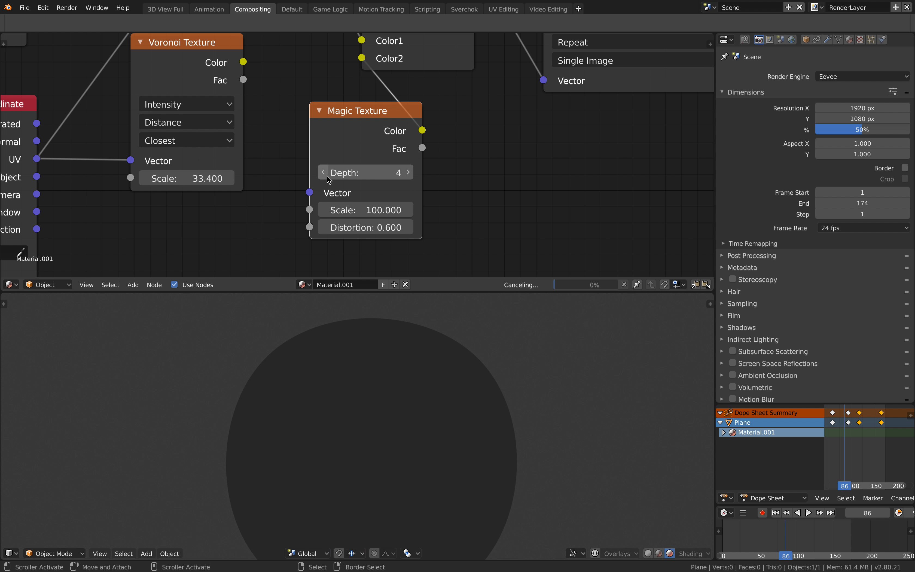
- Try a depth of 2 and a different scale on the Magic Texture node
click(327, 176)
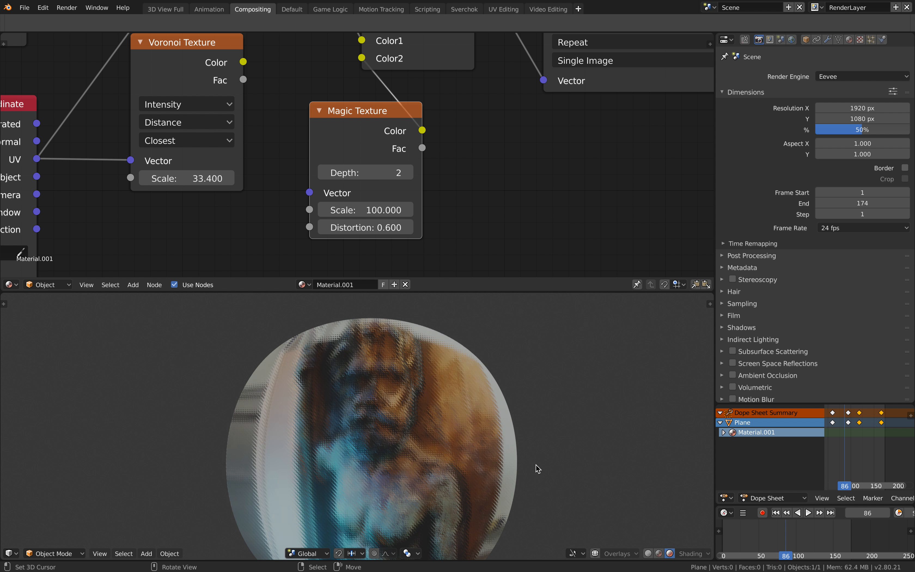
scroll(536, 465, up, 6)
scroll(536, 465, down, 5)
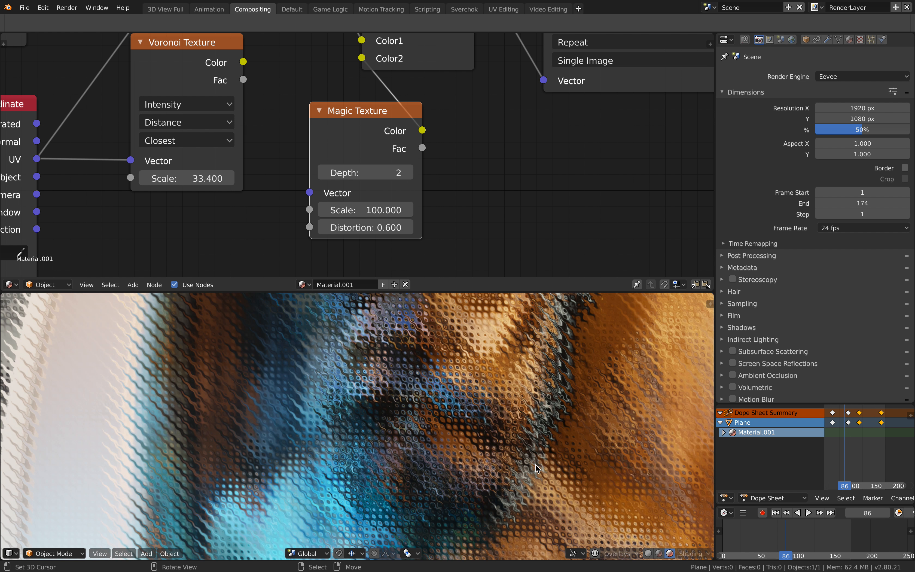
drag(372, 208, 334, 208)
- Delete the Magic Texture node and connect the Voronoi Texture's Color output to Color2 of the Mix node before the image texture
key(x)
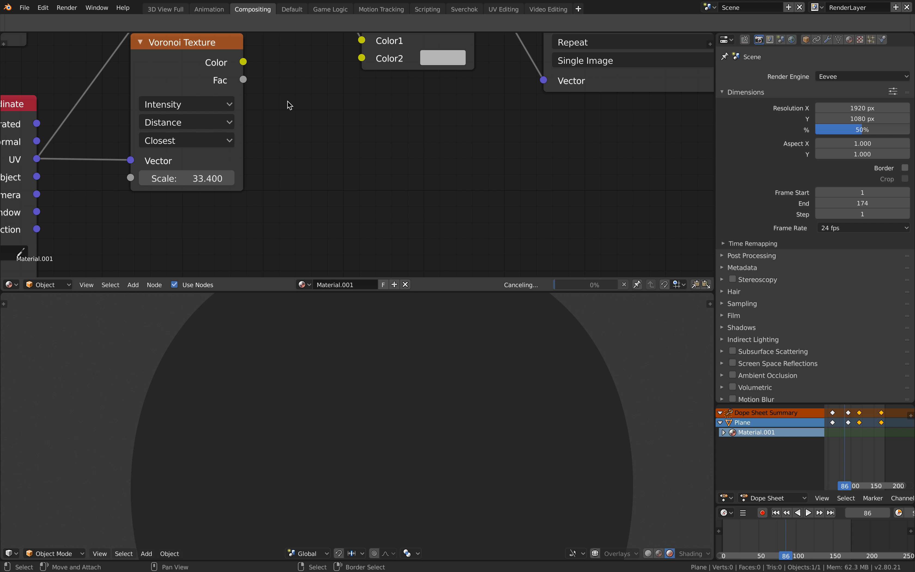
middle_drag(247, 83, 173, 34)
scroll(293, 179, down, 4)
middle_drag(235, 114, 341, 229)
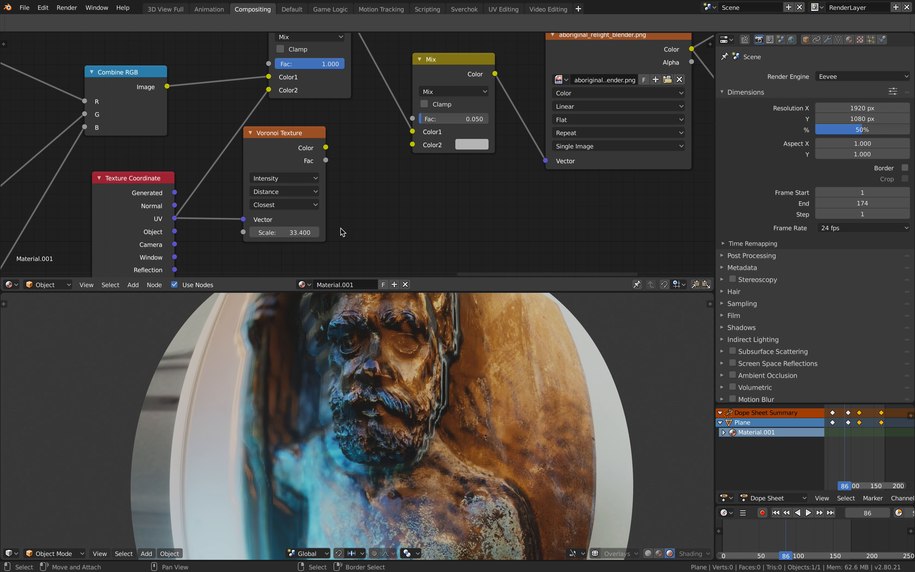
drag(410, 149, 412, 147)
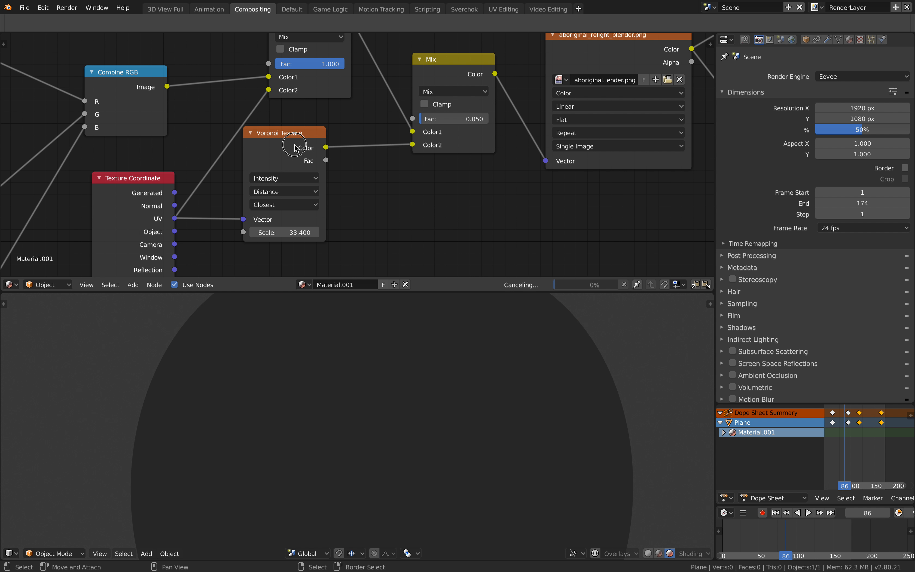
- Set the connected Voronoi Texture node to Cells coloring with a scale of 42.8
drag(295, 148, 310, 147)
mouse_move(308, 232)
mouse_down()
mouse_move(318, 232)
mouse_move(293, 236)
mouse_move(304, 237)
mouse_up()
click(306, 153)
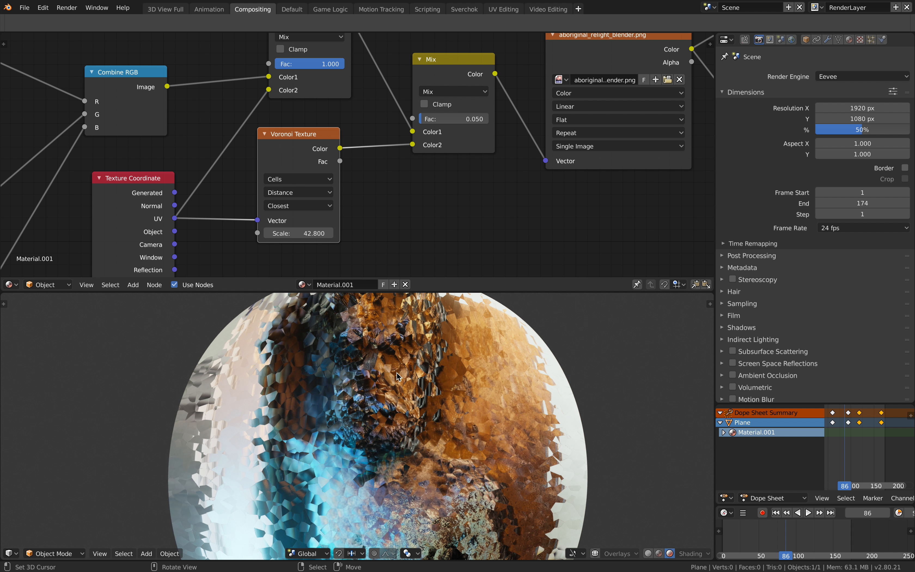
click(832, 76)
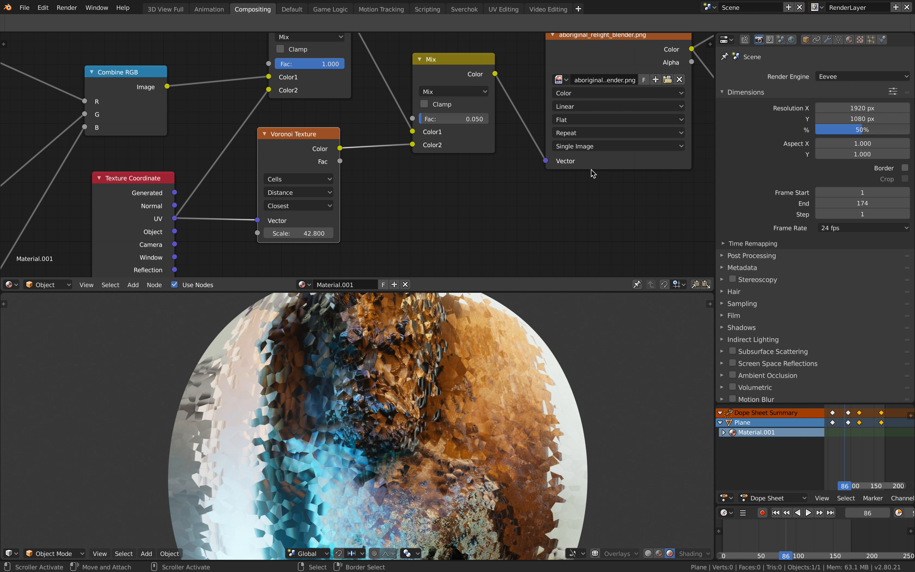
- Set the factor of the Mix node feeding the image texture to 0.036
middle_drag(449, 188, 453, 212)
drag(458, 78, 452, 67)
mouse_move(450, 132)
mouse_down()
mouse_move(494, 132)
mouse_move(448, 132)
mouse_up()
- Set the factor of the Mix node after Combine RGB to 0.941
scroll(426, 182, down, 1)
drag(364, 103, 317, 102)
shift+middle_drag(534, 426, 531, 415)
scroll(531, 415, down, 2)
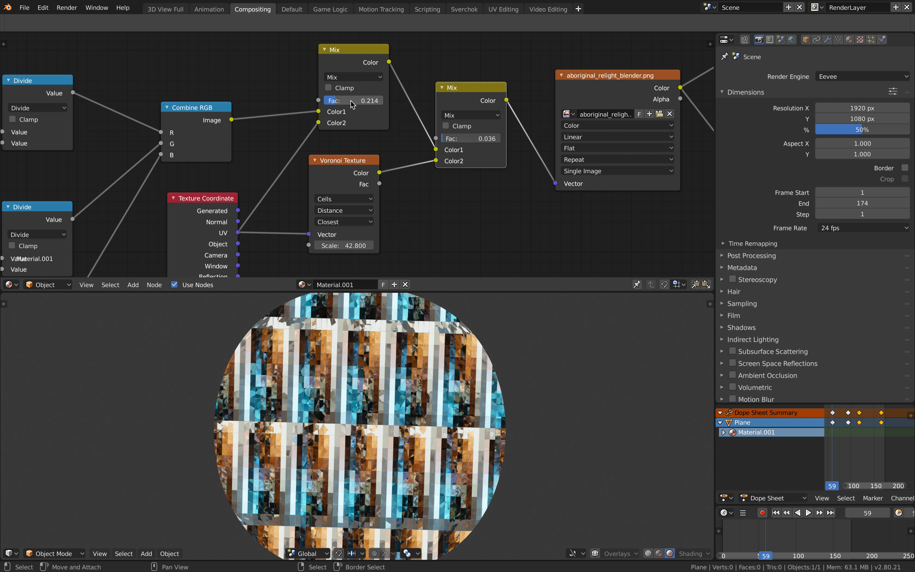
drag(361, 100, 380, 100)
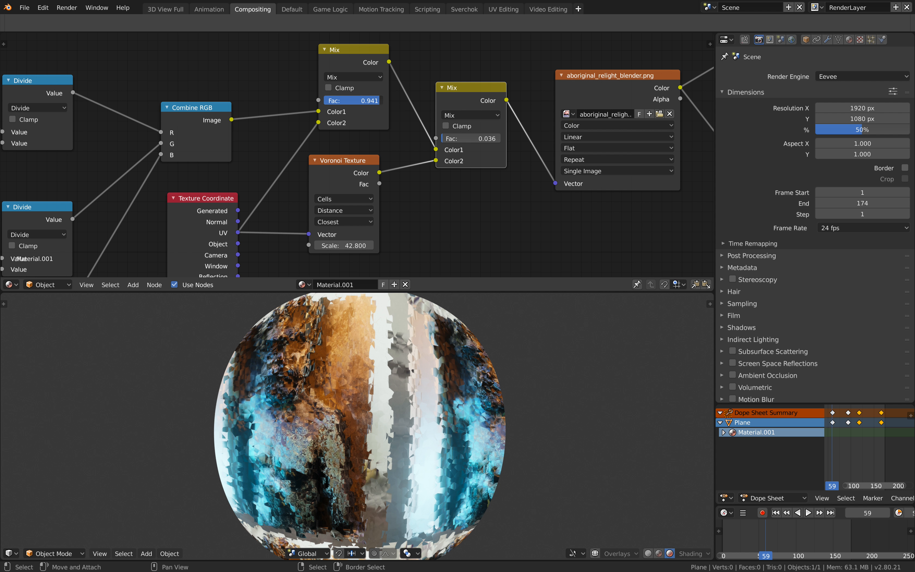
- Move the timeline to frame 90 and set the Value node feeding the Add node to 1.58
drag(760, 527, 790, 527)
middle_drag(44, 152, 377, 111)
scroll(313, 152, down, 2)
click(244, 61)
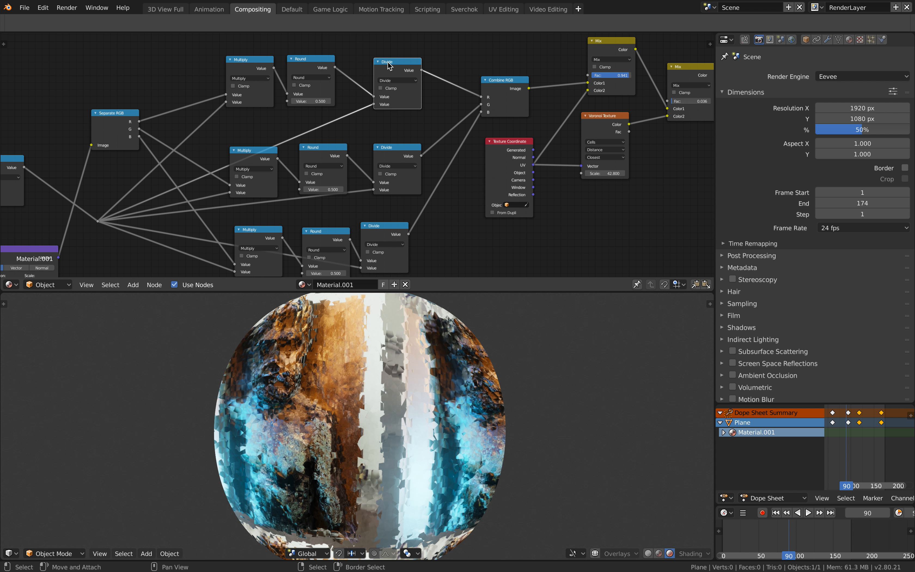
middle_drag(116, 121, 406, 189)
scroll(404, 184, up, 1)
middle_drag(355, 202, 370, 170)
scroll(257, 104, up, 4)
middle_drag(257, 104, 303, 146)
middle_drag(322, 202, 329, 191)
drag(338, 259, 309, 254)
middle_drag(333, 184, 352, 189)
scroll(360, 140, down, 2)
middle_drag(359, 140, 357, 170)
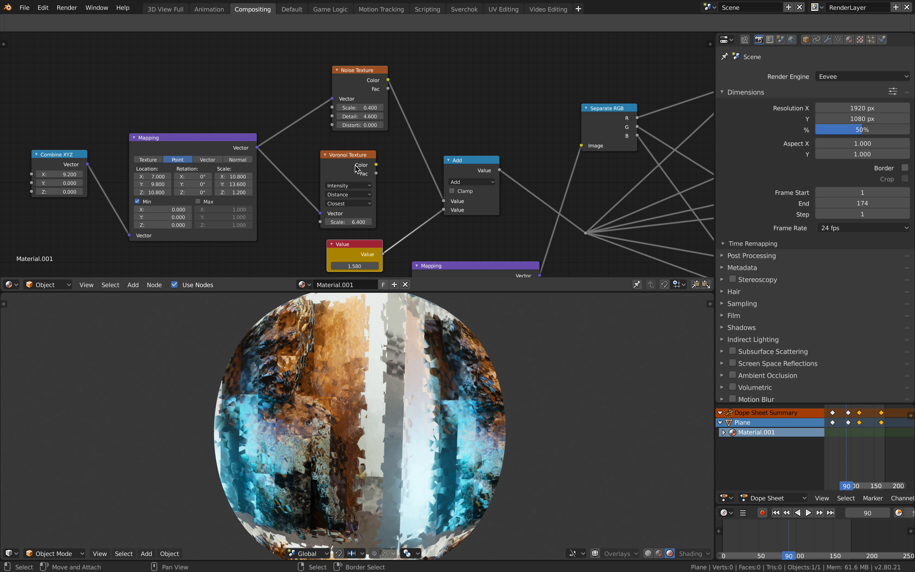
- Set the Noise Texture's scale to -1.4 and detail to 0.8, and its Mapping node's scale to X 11 and Y 16.8
drag(359, 108, 435, 108)
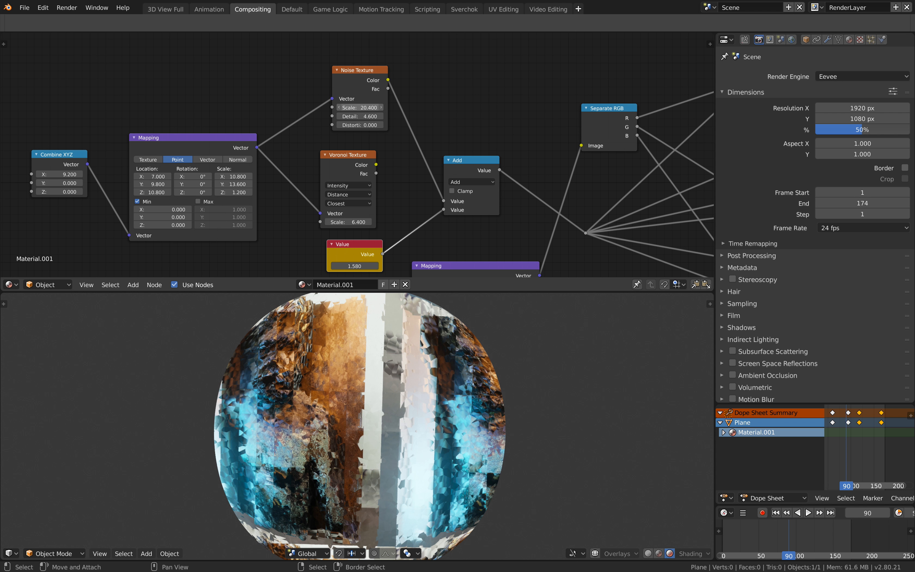
scroll(435, 114, up, 2)
drag(363, 99, 295, 99)
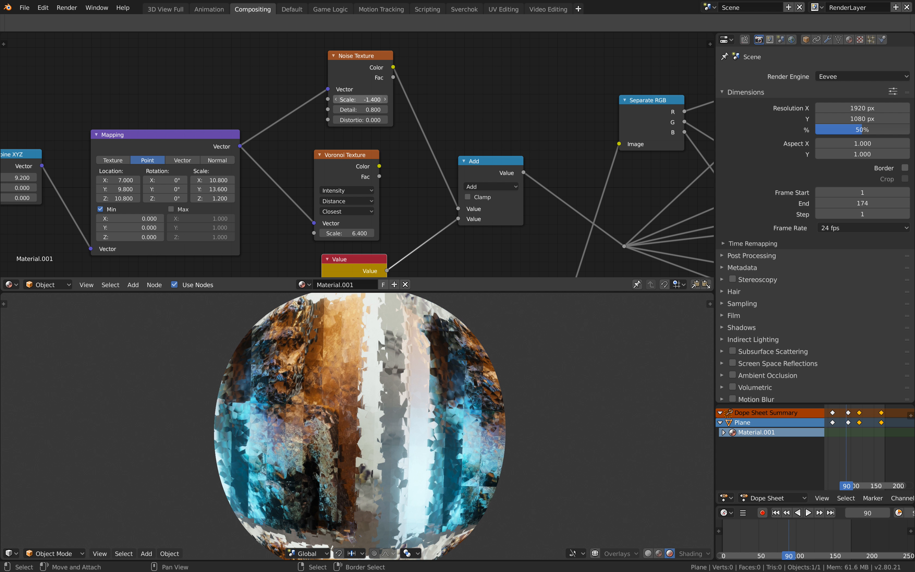
middle_drag(249, 195, 309, 123)
drag(279, 109, 289, 109)
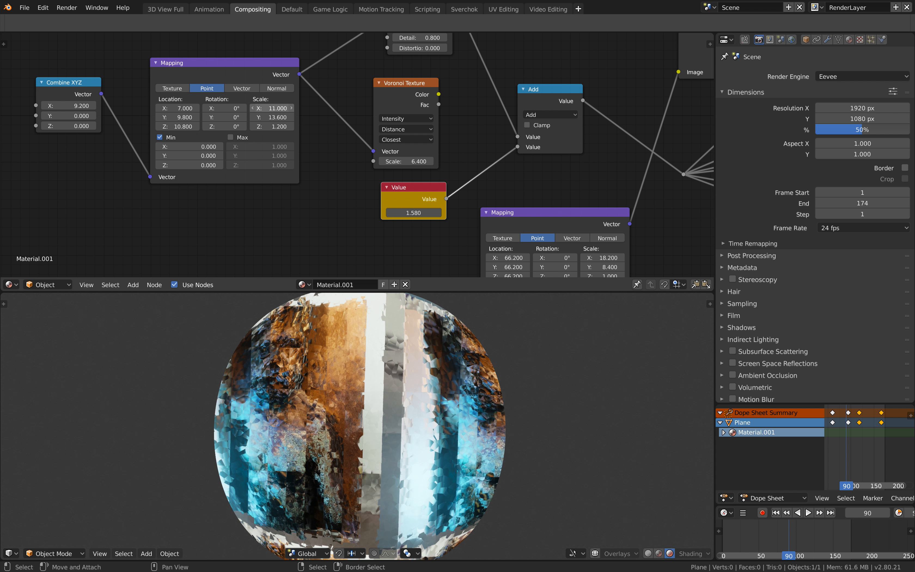
- Set the factor of the Mix node feeding the lower Mapping node to 0.768
middle_drag(328, 169, 327, 120)
scroll(269, 168, down, 3)
middle_drag(270, 167, 239, 90)
drag(360, 164, 350, 163)
middle_drag(350, 153, 380, 127)
drag(367, 172, 392, 173)
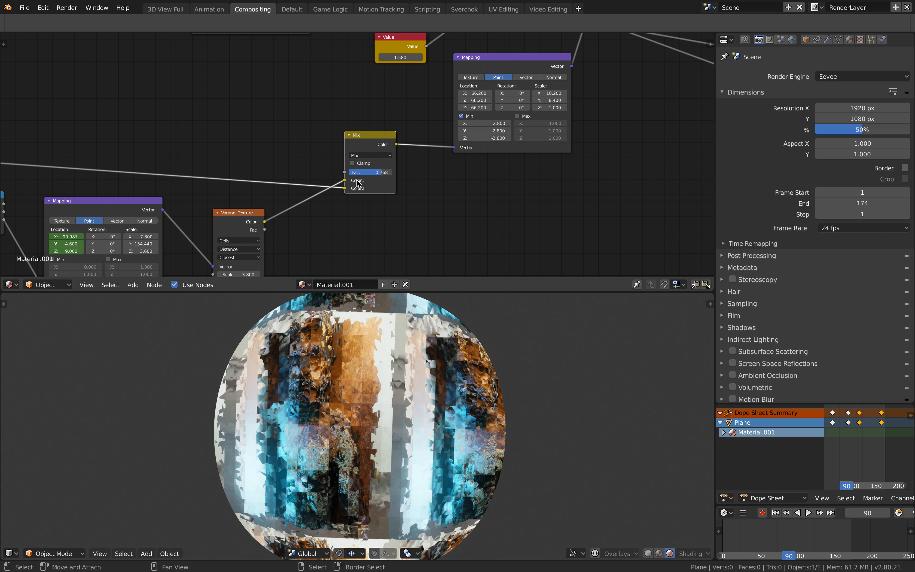
- Set the scale of the Voronoi Texture feeding that Mix node to 15
scroll(356, 180, down, 1)
middle_drag(266, 211, 308, 168)
scroll(294, 174, up, 1)
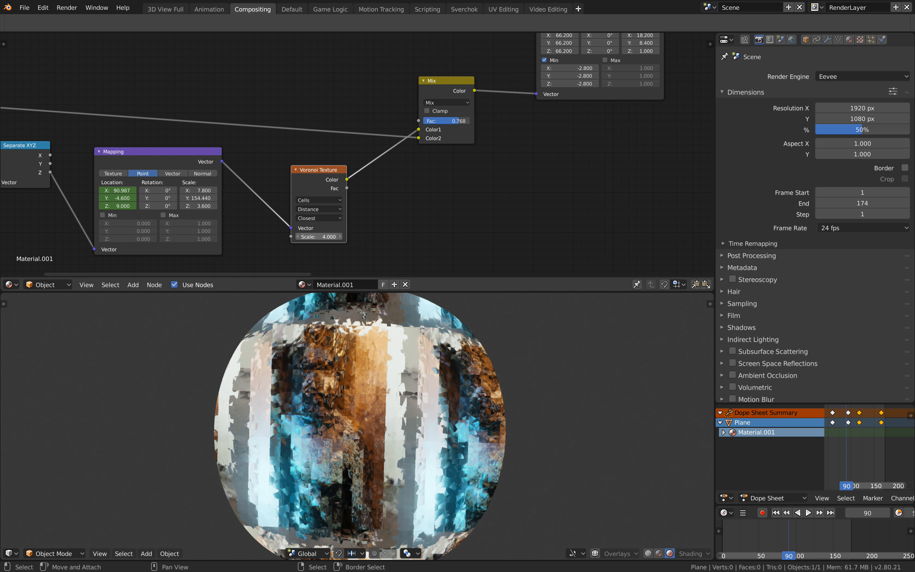
drag(320, 237, 330, 236)
- On the Mapping node before Separate RGB, set the minimum to 0, -3.4, -3.4 and the X scale to 14.8, and raise the Y scale
middle_drag(385, 207, 366, 196)
middle_drag(376, 150, 348, 179)
middle_drag(445, 122, 353, 177)
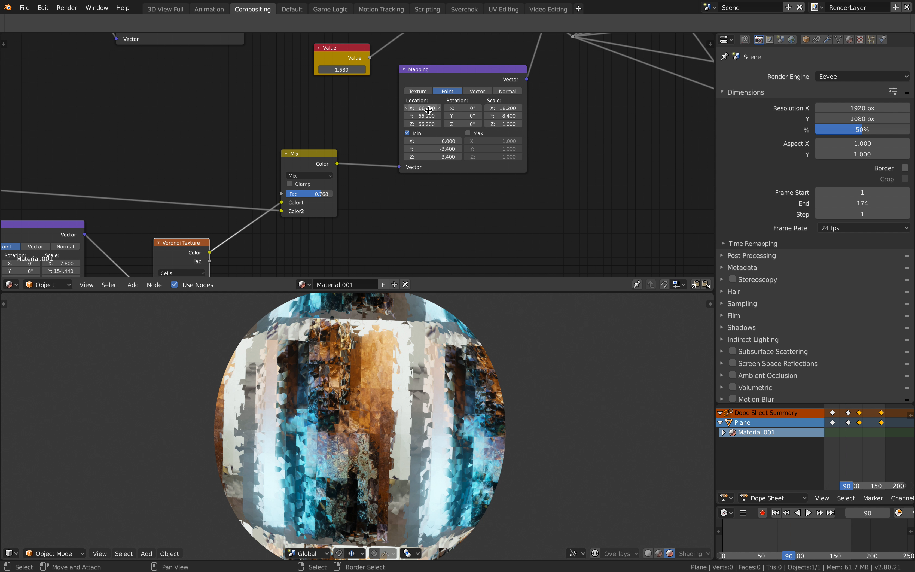
mouse_move(503, 109)
mouse_down()
mouse_move(562, 109)
mouse_move(508, 109)
mouse_move(513, 116)
mouse_up()
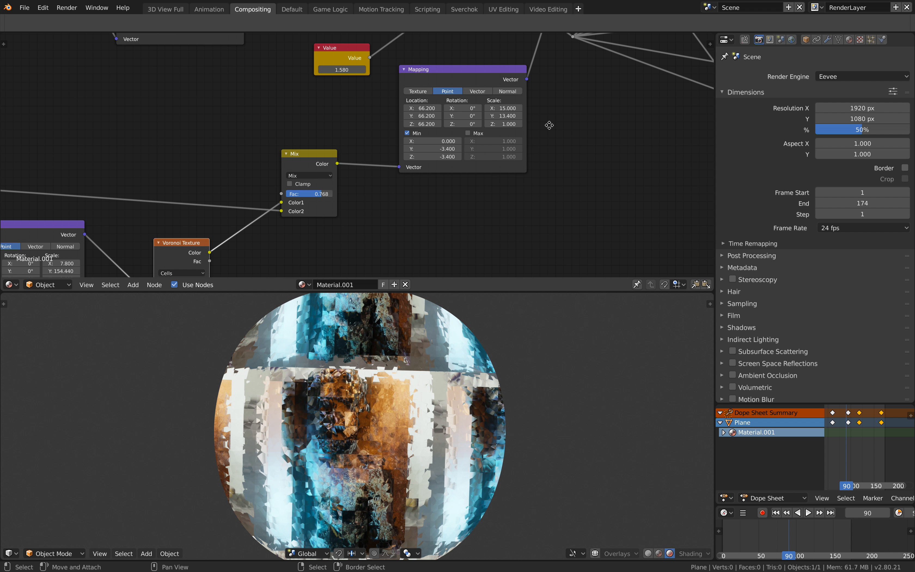
middle_drag(550, 125, 525, 143)
scroll(525, 142, up, 3)
mouse_move(513, 119)
mouse_down()
mouse_move(560, 119)
mouse_move(512, 118)
mouse_move(538, 127)
mouse_move(509, 128)
mouse_up()
- Move the first Texture Coordinate node farther away from the Separate XYZ node
scroll(436, 182, down, 4)
middle_drag(99, 199, 379, 147)
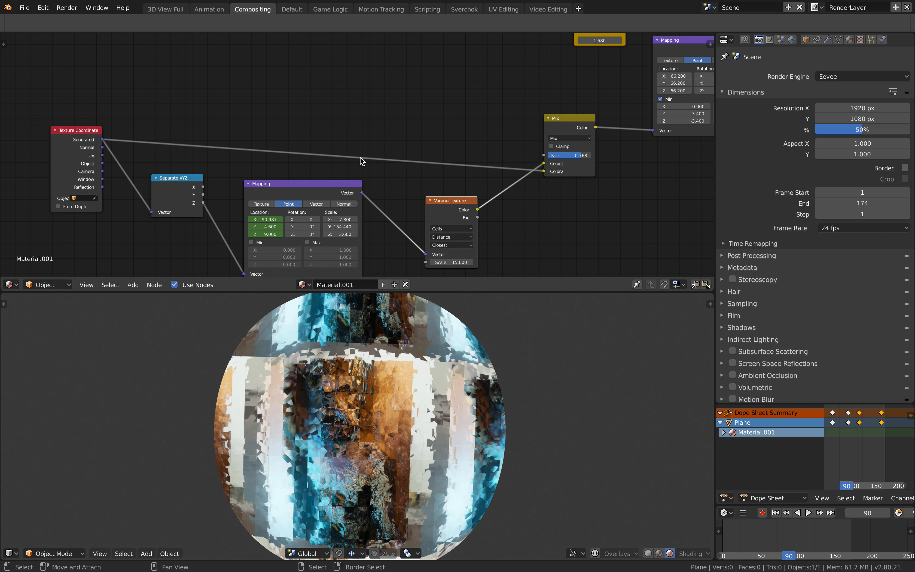
middle_drag(261, 178, 286, 174)
drag(103, 128, 61, 103)
scroll(113, 127, down, 2)
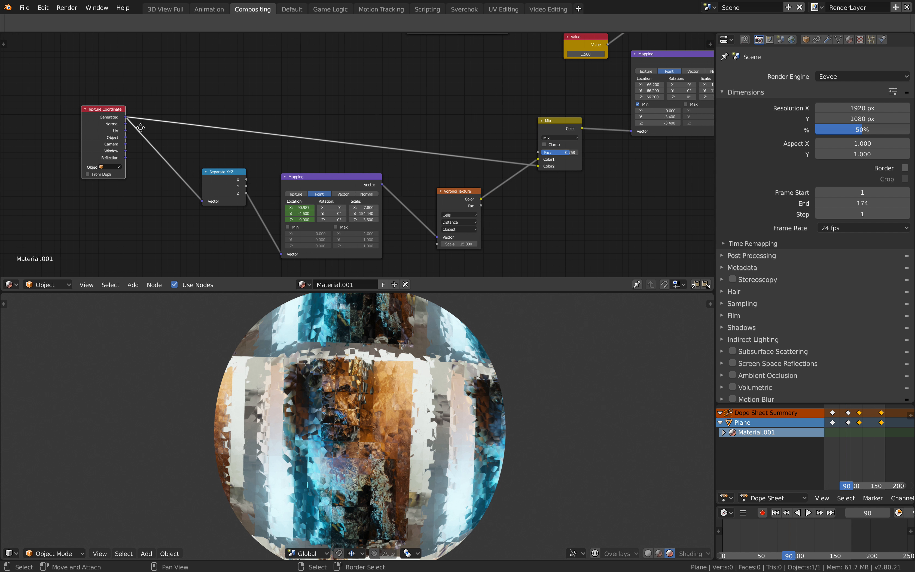
- Look over the whole material node tree and save the file
middle_drag(125, 131, 154, 131)
scroll(393, 152, down, 9)
middle_drag(394, 152, 0, 257)
scroll(449, 147, up, 5)
scroll(328, 174, up, 8)
middle_drag(449, 148, 543, 129)
scroll(357, 132, down, 5)
key(ctrl+s)
click(488, 141)
scroll(395, 134, down, 2)
middle_drag(395, 134, 426, 127)
middle_drag(337, 98, 412, 78)
scroll(340, 124, down, 1)
middle_drag(304, 136, 462, 106)
mouse_move(51, 165)
middle_down()
mouse_move(237, 141)
mouse_move(180, 169)
mouse_move(560, 219)
mouse_move(292, 137)
mouse_move(312, 135)
middle_up()
middle_drag(23, 162, 277, 113)
scroll(276, 114, up, 1)
- Reposition the Separate XYZ node between the Texture Coordinate and Mapping nodes
drag(232, 146, 200, 136)
scroll(202, 137, up, 2)
middle_drag(215, 121, 184, 58)
drag(311, 163, 279, 159)
scroll(243, 164, down, 1)
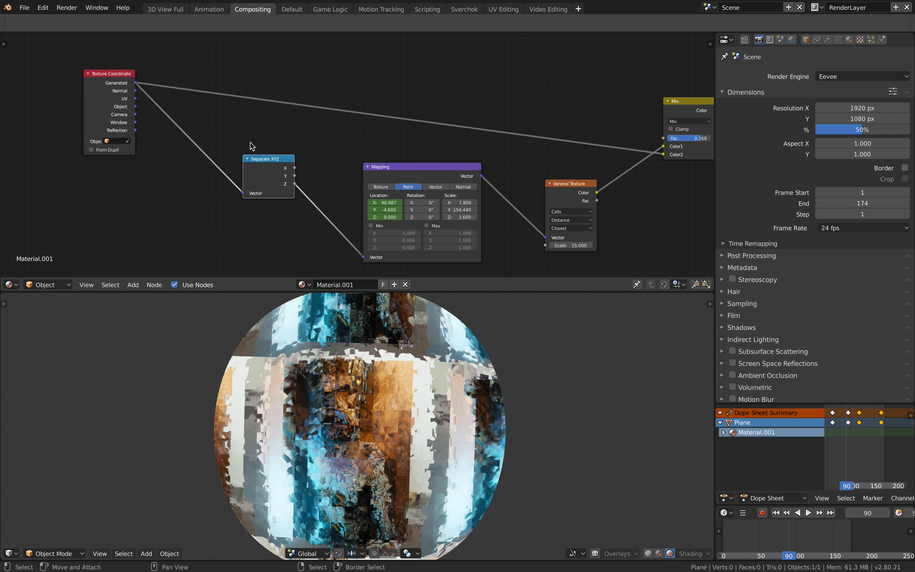
- Mute and unmute the Separate XYZ node repeatedly to compare its effect on the image
key(m)
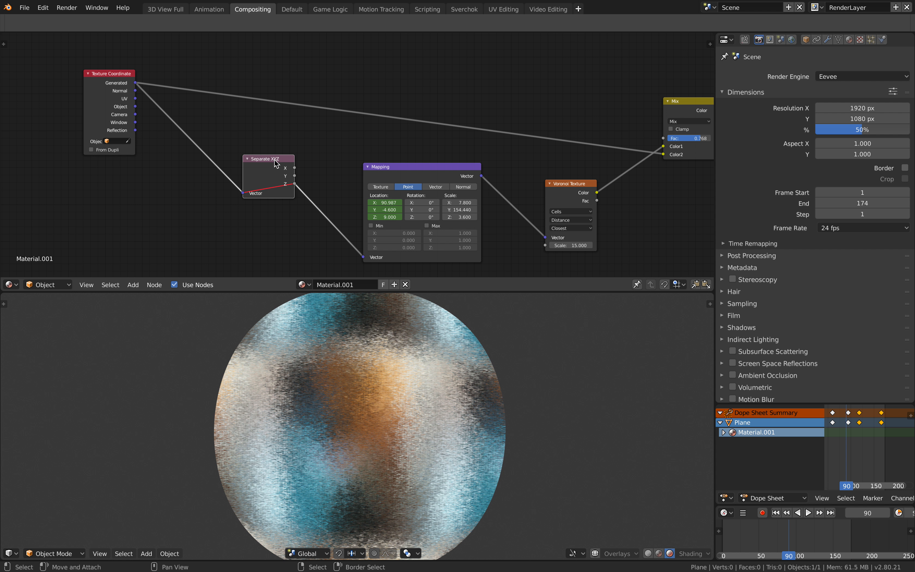
drag(275, 161, 261, 155)
key(m)
key(m)
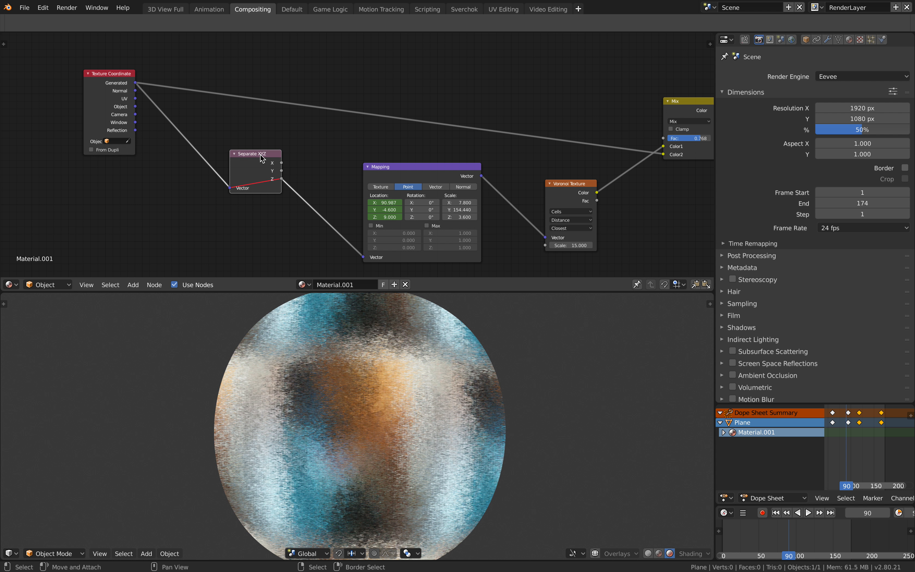
key(m)
key(m)
key(m)
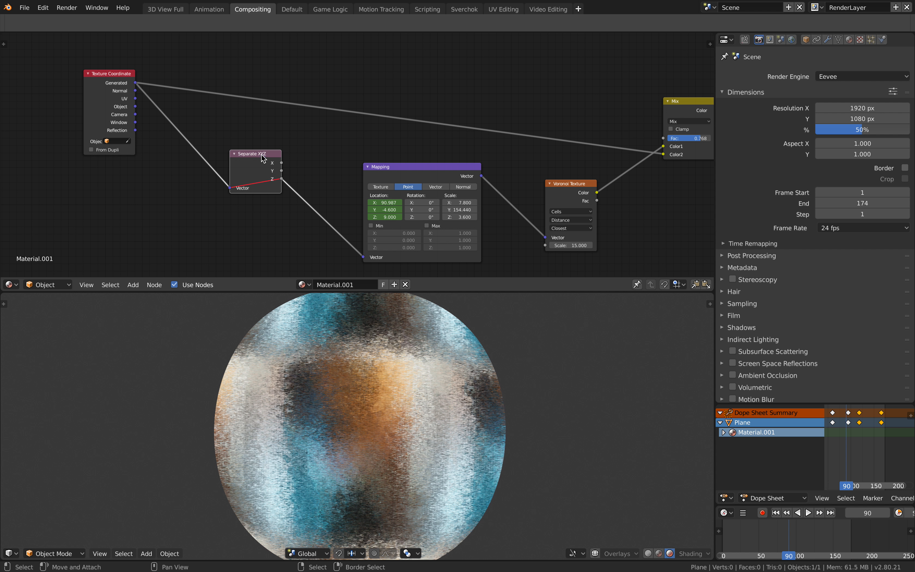
- Mute and unmute the Mix node after the Cells Voronoi Texture to compare its effect
middle_drag(439, 130, 349, 150)
scroll(349, 149, down, 1)
drag(581, 126, 583, 107)
key(m)
scroll(546, 118, down, 1)
key(m)
- Mute and unmute the Mapping node before Separate RGB and scrub the timeline to frame 65 to compare its effect
scroll(423, 155, down, 1)
middle_drag(423, 155, 146, 255)
key(m)
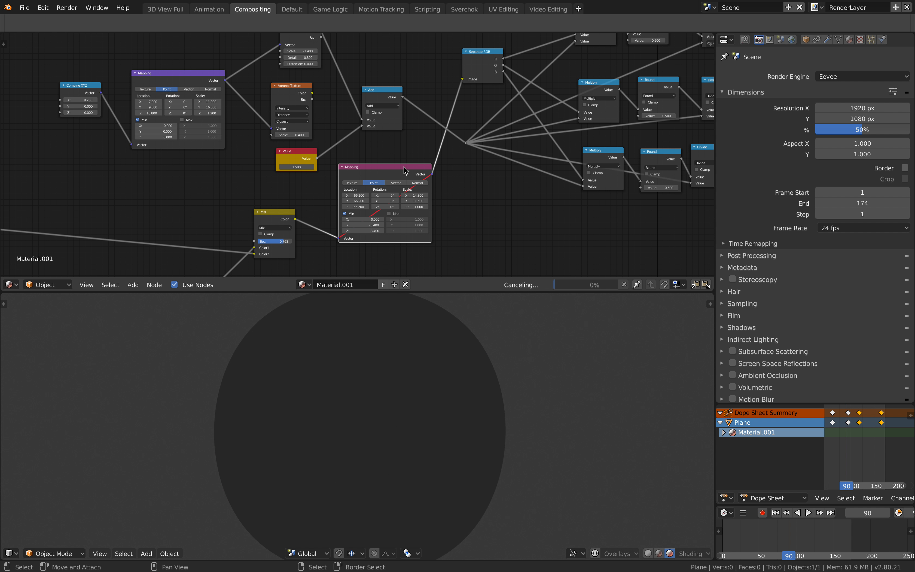
key(m)
middle_drag(432, 173, 366, 174)
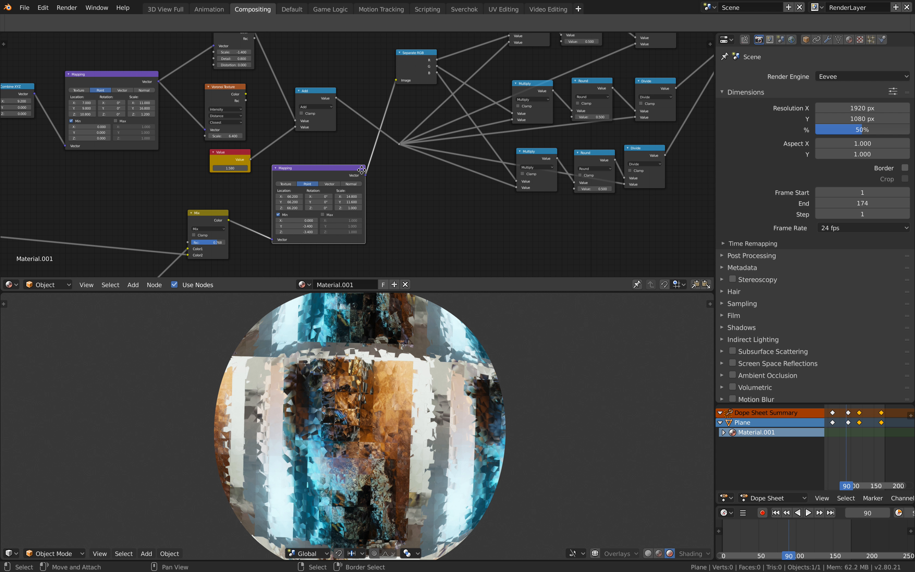
scroll(337, 172, up, 1)
key(m)
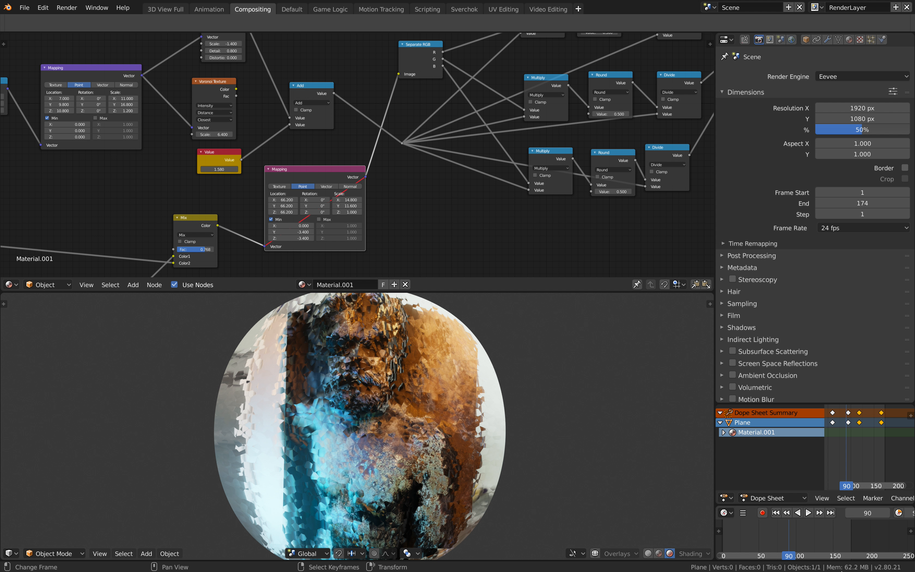
mouse_move(775, 533)
mouse_down()
mouse_move(764, 531)
mouse_move(800, 525)
mouse_move(772, 529)
mouse_up()
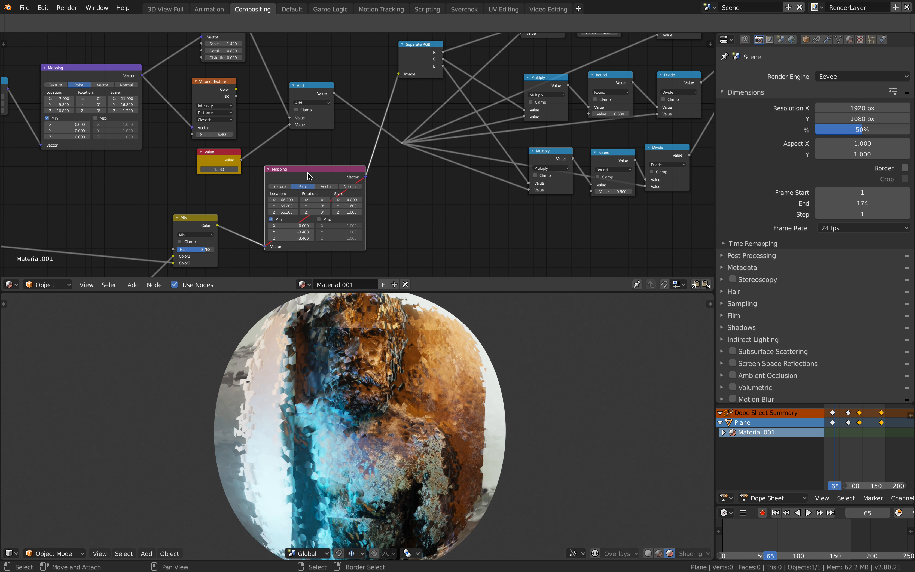
- Play the animation with the Mapping node active, stop at frame 110 and examine the pattern up close
key(space)
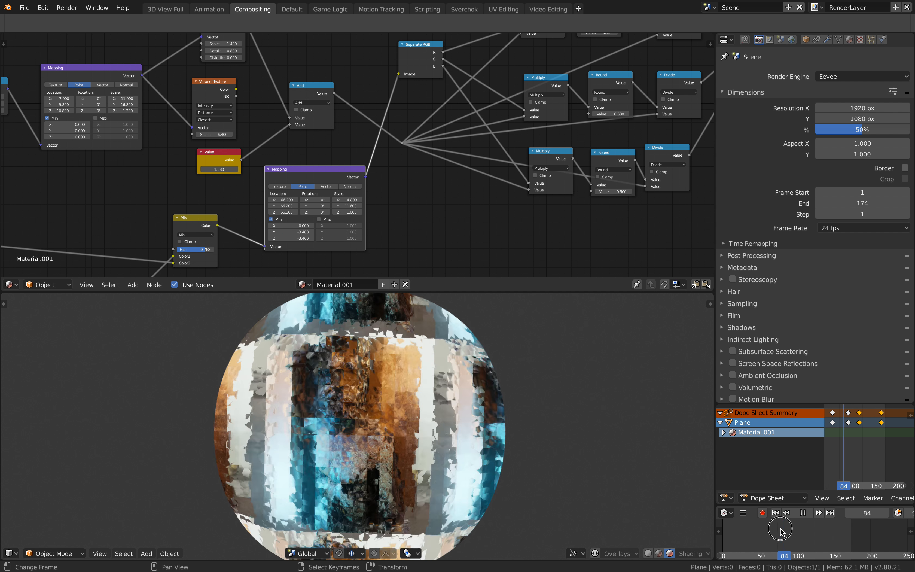
key(space)
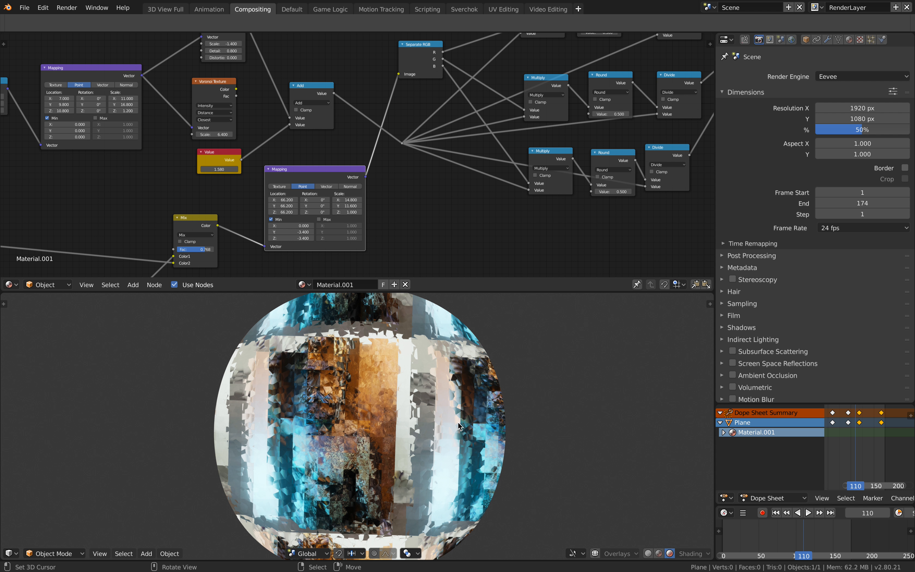
scroll(458, 426, up, 8)
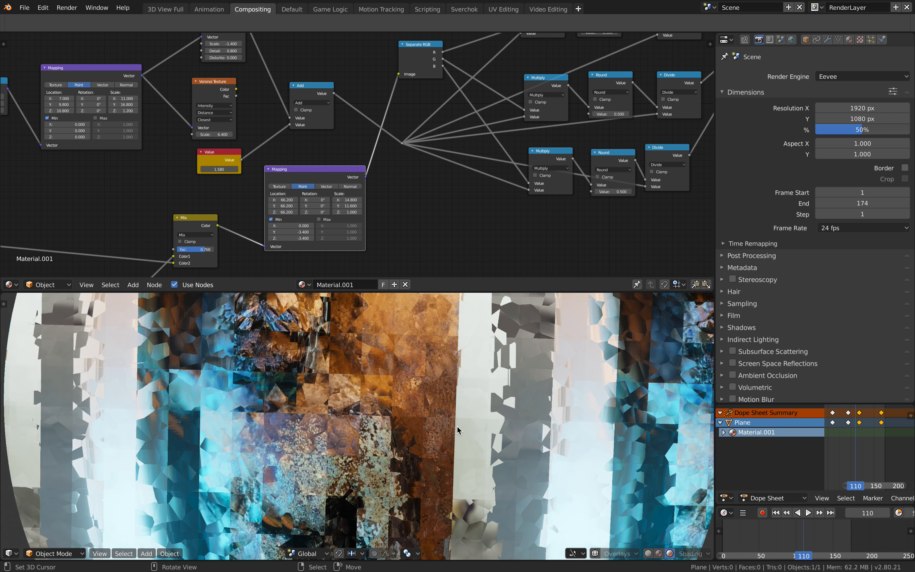
scroll(457, 427, down, 5)
- Rearrange the image texture, Emission, Vector Displacement and Material Output nodes at the end of the tree, spacing them upward
middle_drag(421, 213, 264, 194)
scroll(263, 194, down, 4)
middle_drag(432, 178, 490, 146)
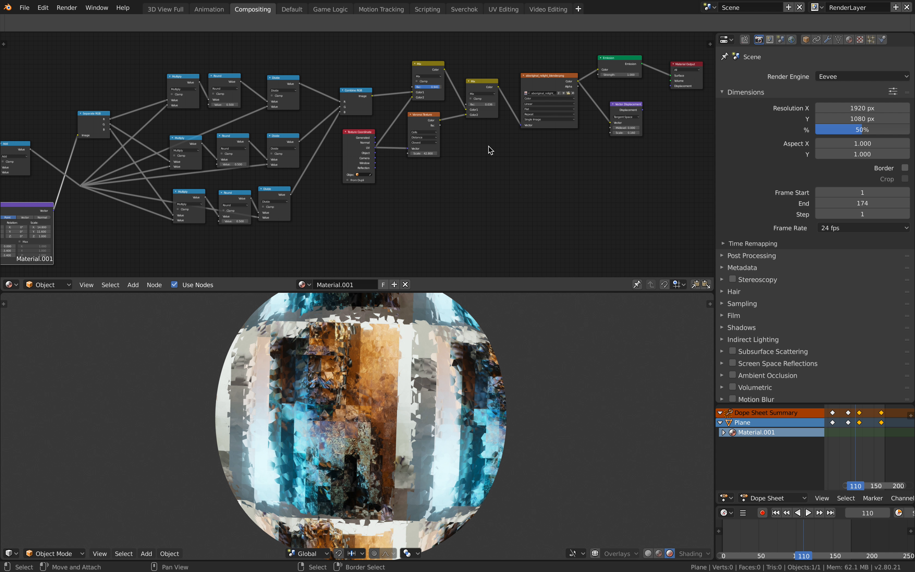
middle_drag(402, 130, 238, 166)
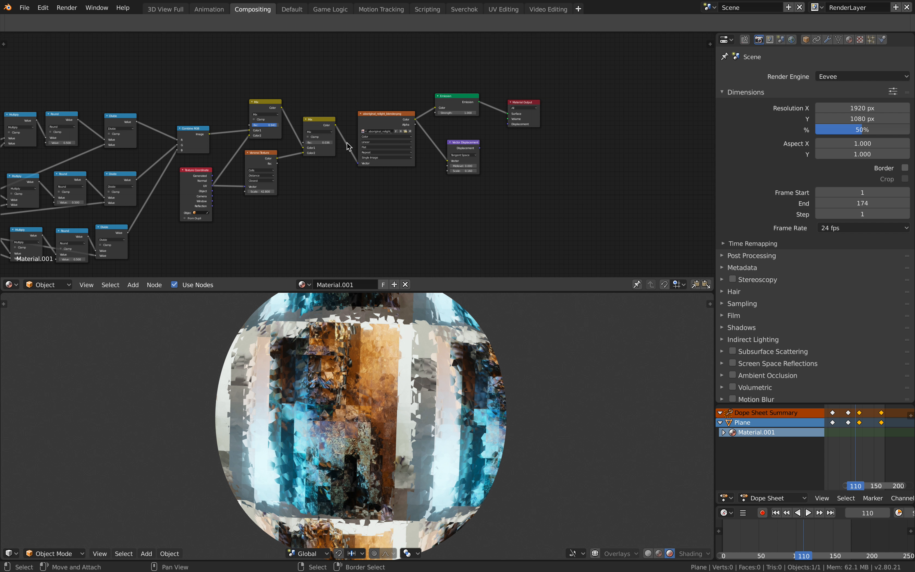
scroll(357, 149, up, 8)
drag(382, 91, 381, 82)
middle_drag(442, 81, 389, 133)
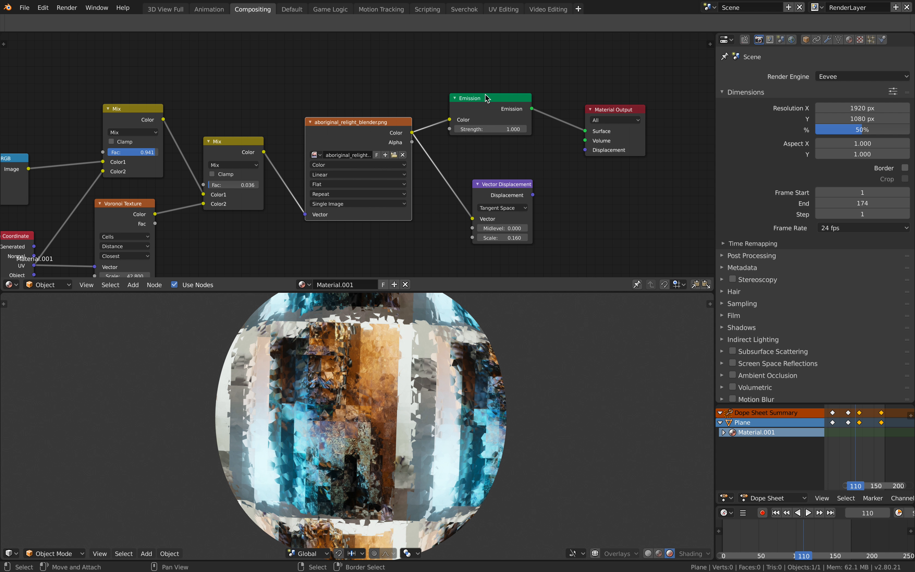
drag(486, 96, 498, 64)
drag(508, 174, 508, 146)
drag(613, 112, 610, 100)
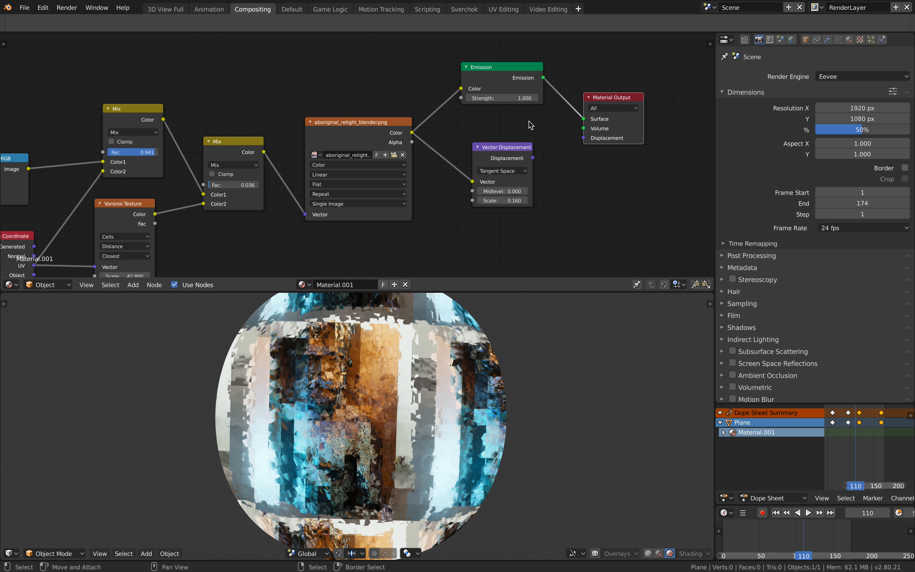
- Rearrange the image texture, the two Mix nodes, Vector Displacement and the Voronoi Texture with more even spacing before the material output
middle_drag(497, 125, 510, 113)
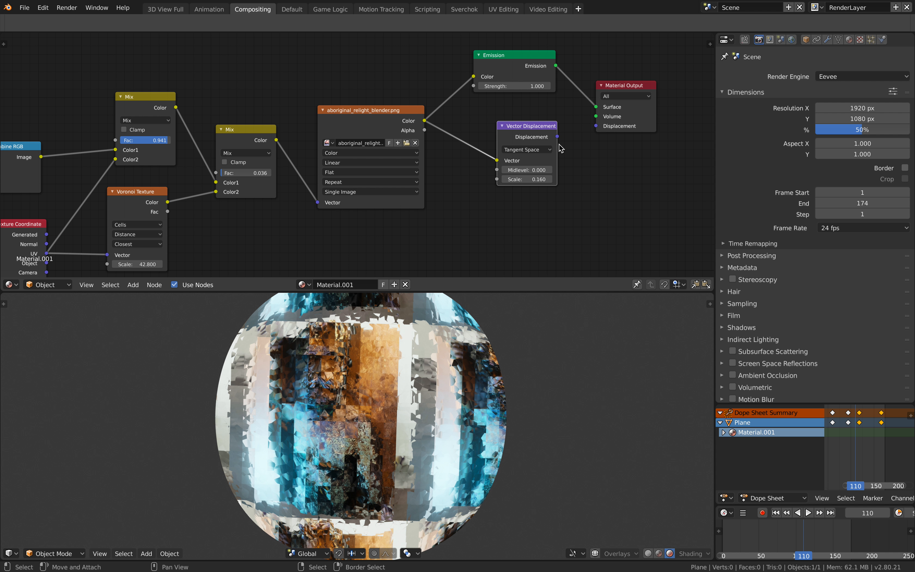
middle_drag(566, 144, 608, 144)
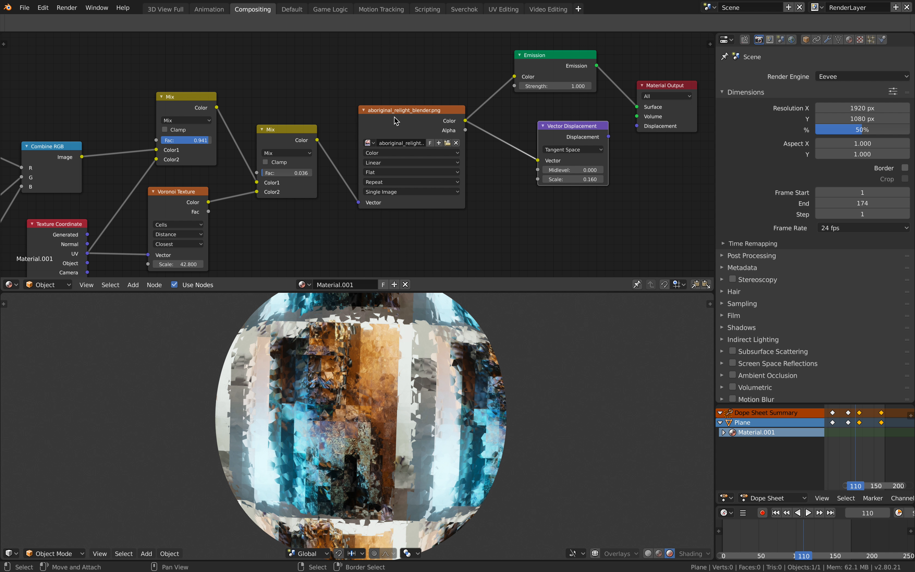
drag(394, 120, 400, 119)
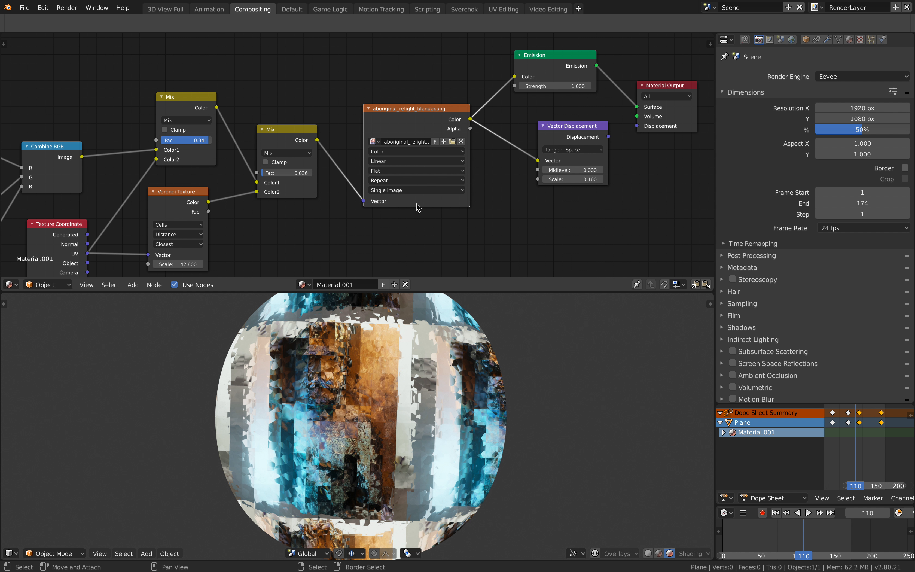
drag(301, 133, 303, 172)
middle_drag(186, 128, 285, 82)
drag(280, 58, 272, 55)
drag(266, 151, 270, 179)
drag(386, 139, 369, 95)
middle_drag(364, 97, 363, 108)
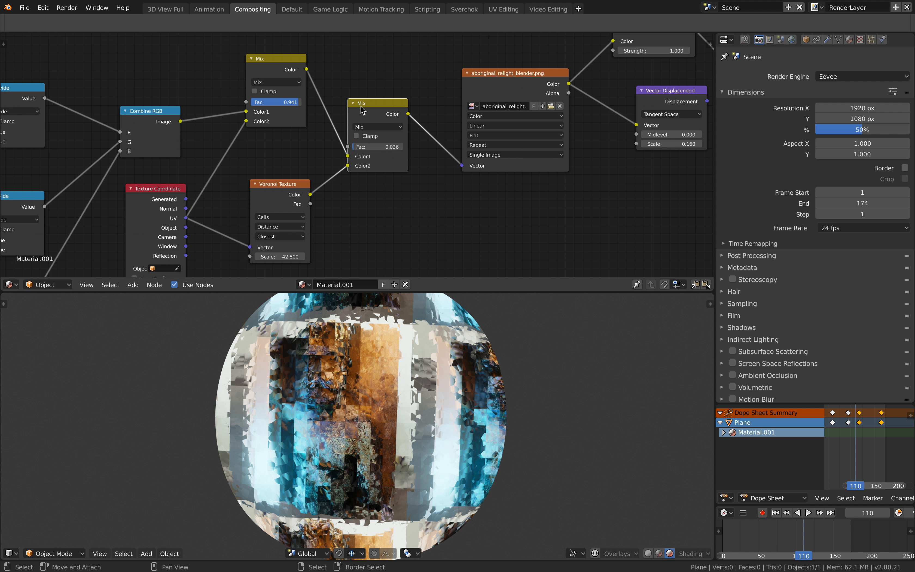
scroll(385, 75, up, 2)
middle_drag(442, 183, 429, 157)
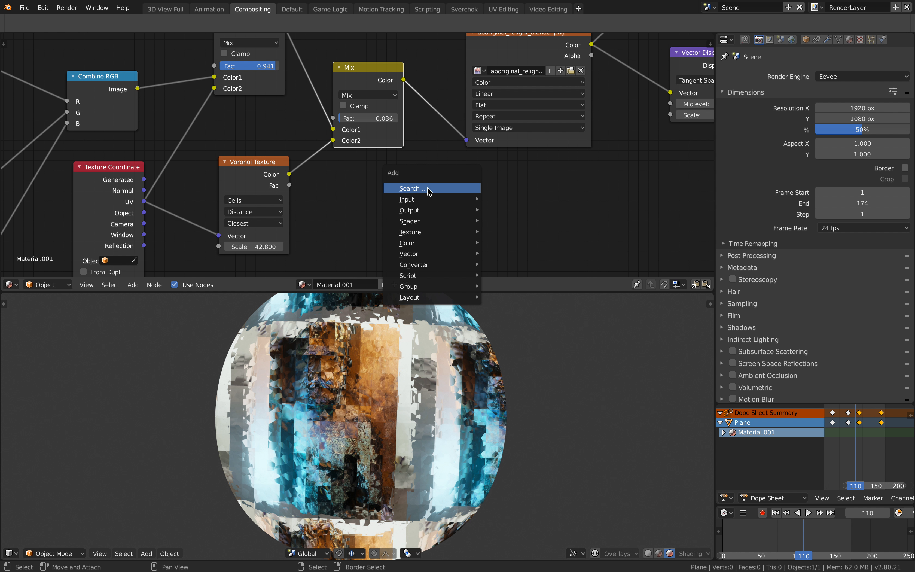
click(430, 189)
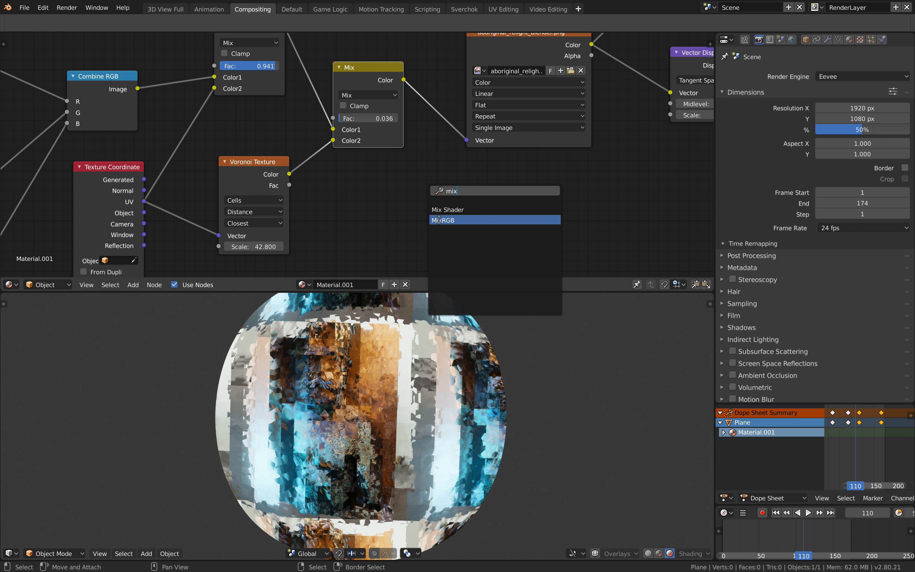
click(446, 219)
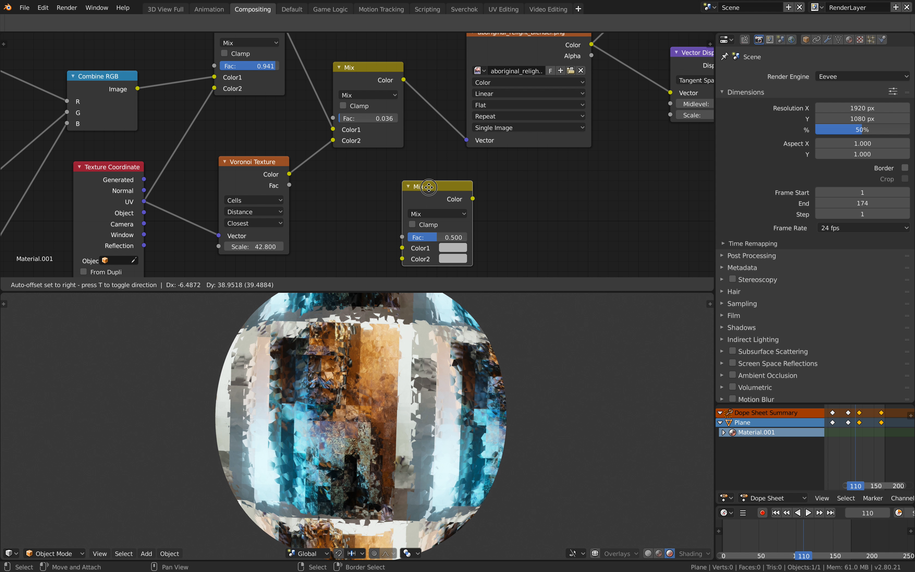
key(x)
- Lower the second Mix node's factor to 0.005, add a Magic Texture and connect its Fac output to that factor
middle_drag(406, 184, 441, 228)
mouse_move(389, 161)
mouse_down()
mouse_move(408, 162)
mouse_move(382, 163)
mouse_up()
middle_drag(379, 192, 393, 157)
key(shift+a)
click(384, 197)
text(magic)
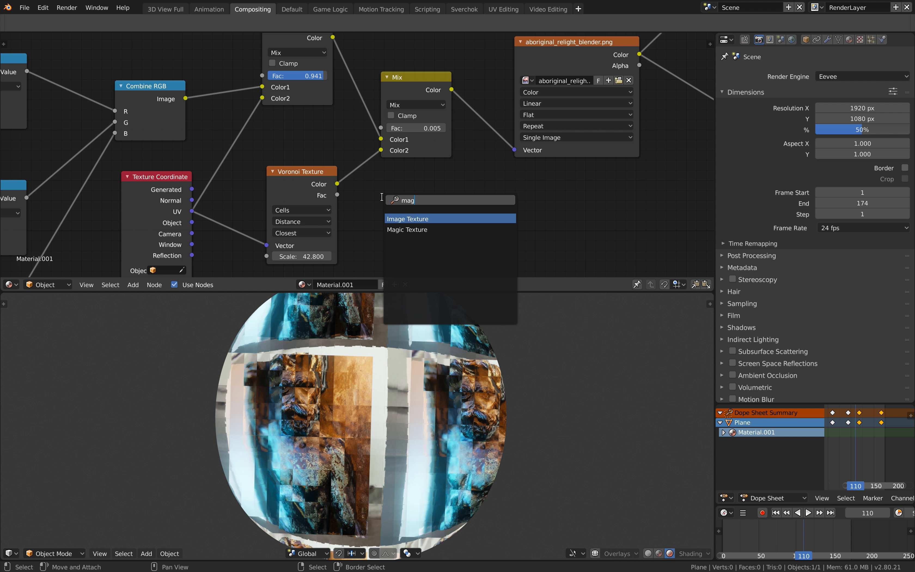
key(Return)
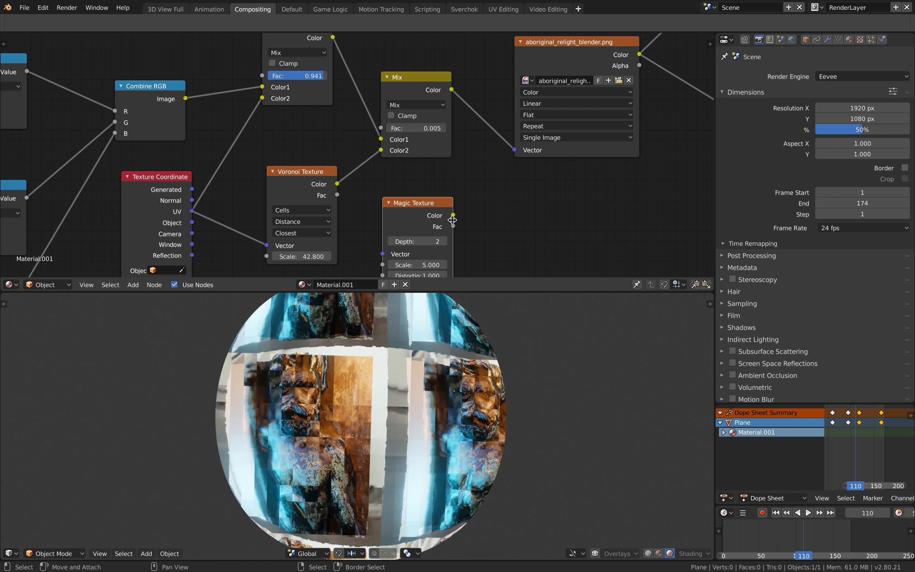
drag(389, 130, 391, 130)
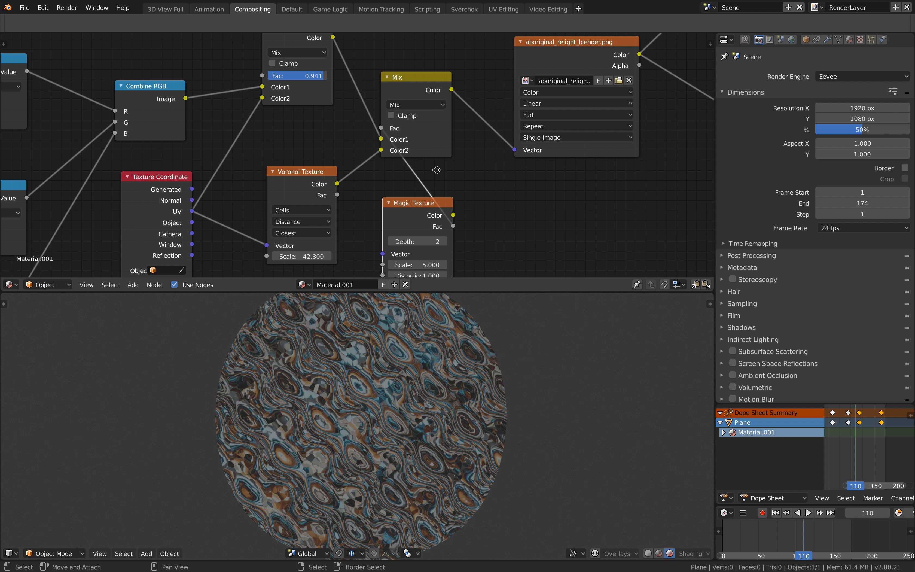
- Try the Magic Texture with scale 0.620 and distortion 1.400, then delete the node
middle_drag(426, 254, 427, 246)
mouse_move(433, 257)
mouse_down()
mouse_move(416, 257)
mouse_move(427, 268)
mouse_up()
drag(419, 268, 394, 267)
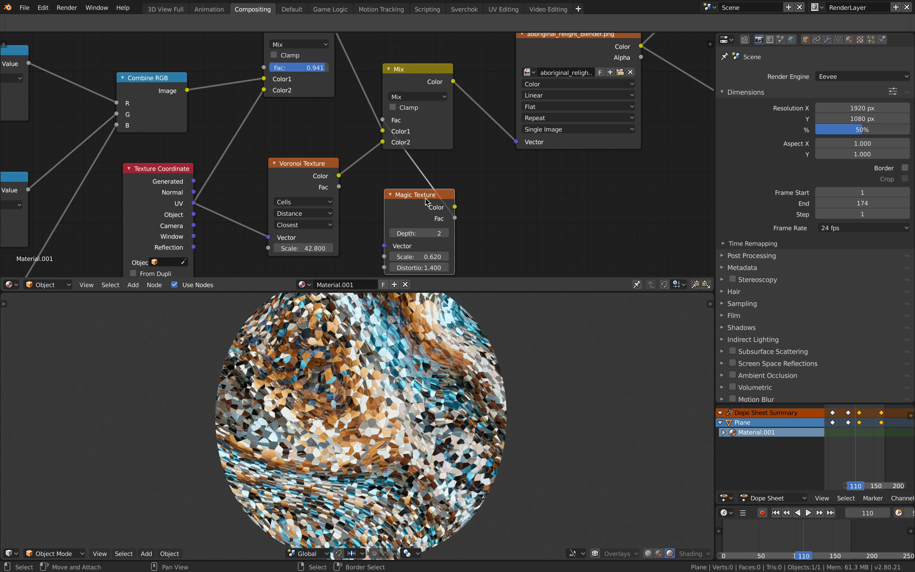
key(x)
- Set the factor of the Mix node after Combine RGB to 0.973 and that of the following Mix node to 0.032
middle_drag(415, 151, 431, 219)
drag(340, 135, 341, 135)
drag(431, 187, 434, 188)
- Switch the Voronoi Texture's coloring to Intensity, play the animation, stop at frame 66 and inspect the distortion up close
middle_drag(381, 186, 379, 124)
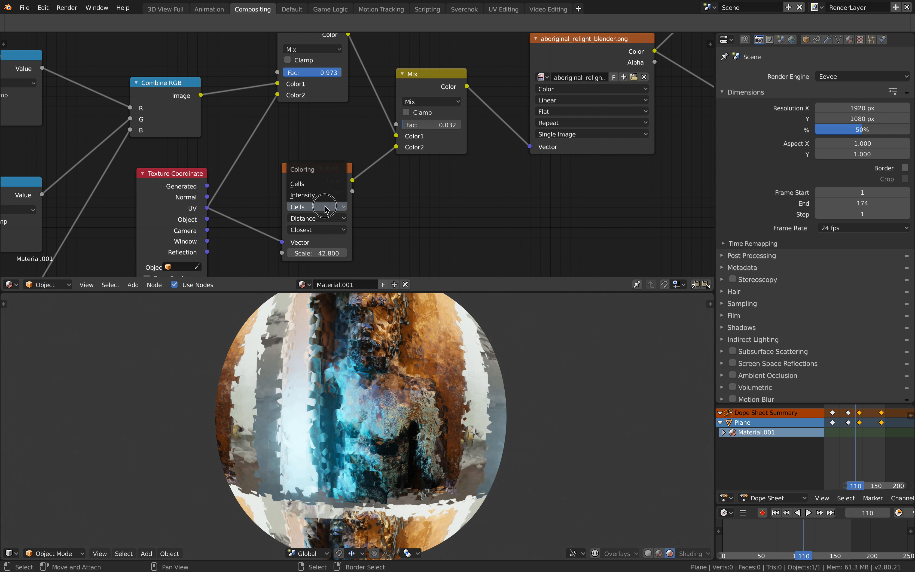
click(327, 195)
key(space)
click(761, 533)
key(space)
scroll(526, 389, up, 2)
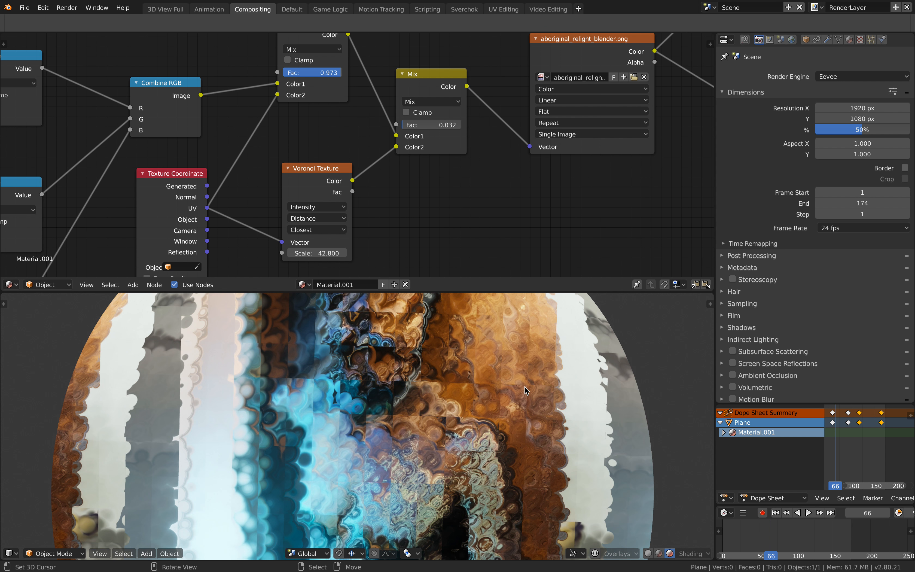
- Save the Blender file, overwriting the existing version
key(ctrl+s)
click(525, 388)
scroll(604, 172, down, 3)
middle_drag(687, 155, 438, 198)
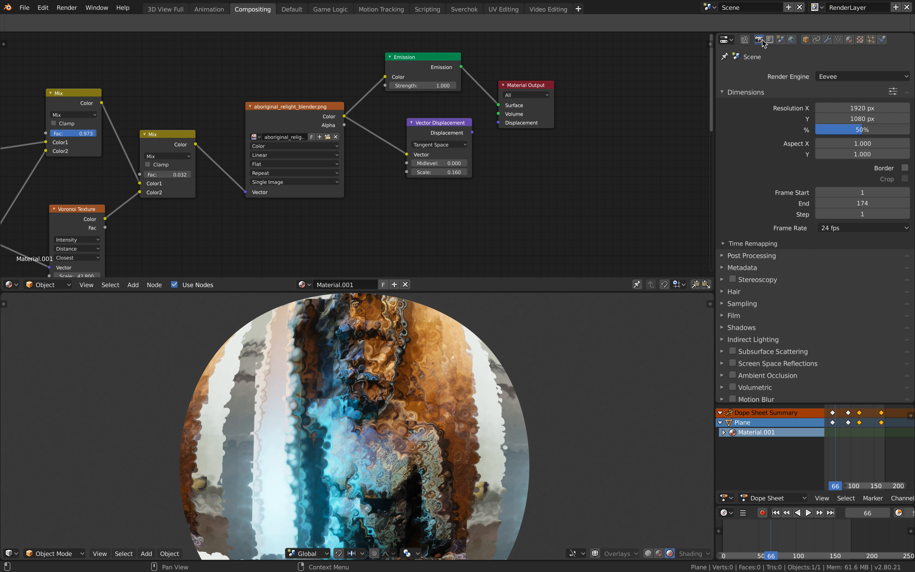
scroll(558, 119, down, 1)
middle_drag(558, 118, 597, 113)
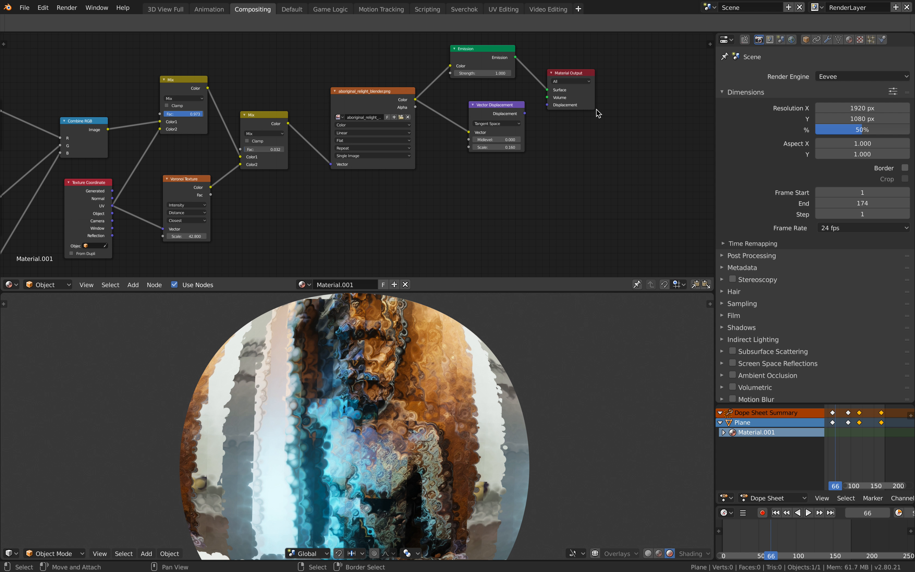